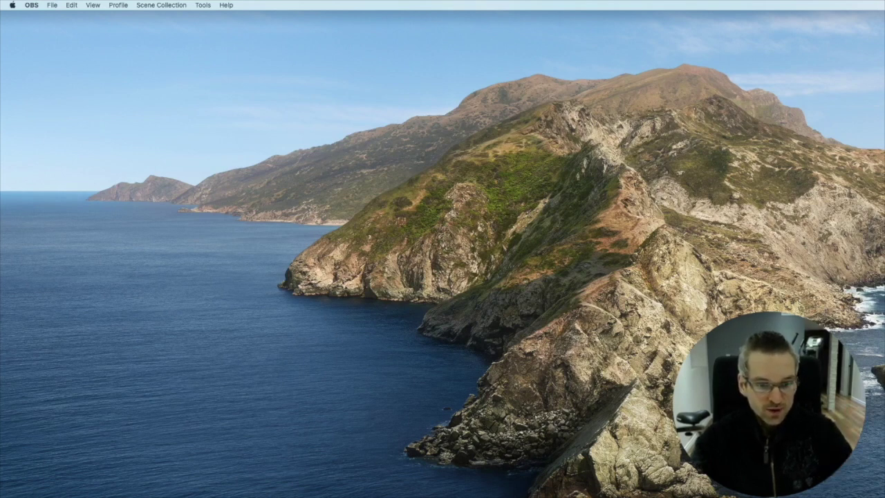
Step: Launch QuickTime Player from the Applications folder in a new Finder window, and minimize that window
key("super+Tab")
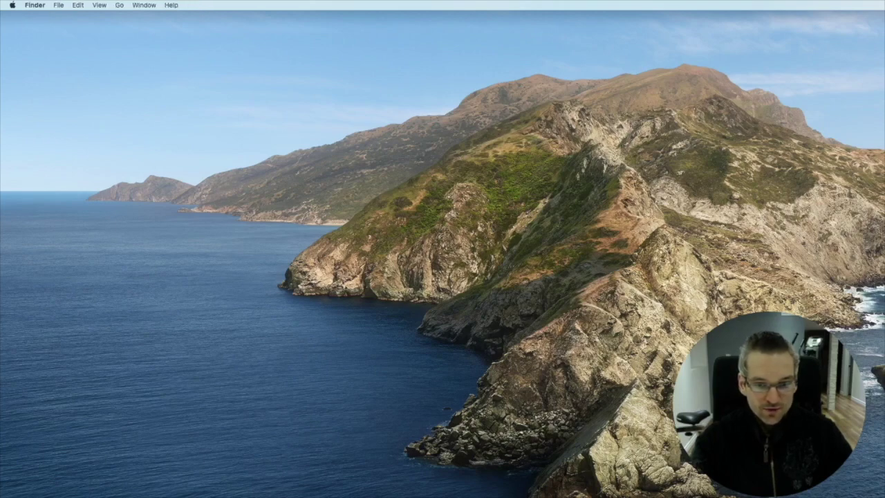
key("super+n")
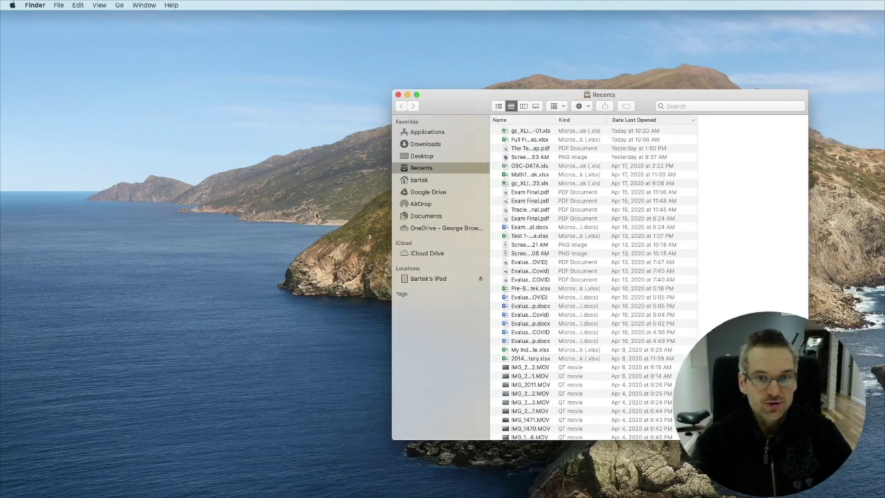
left_click(427, 132)
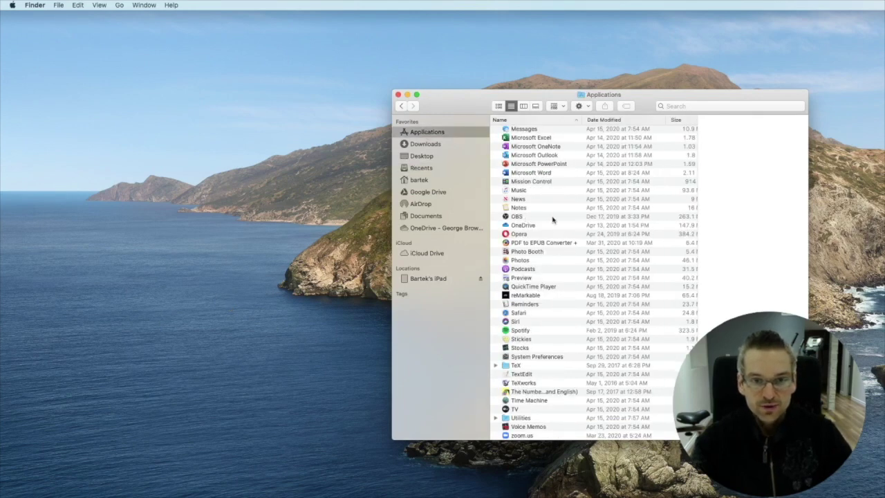
scroll(573, 257, "down", 2)
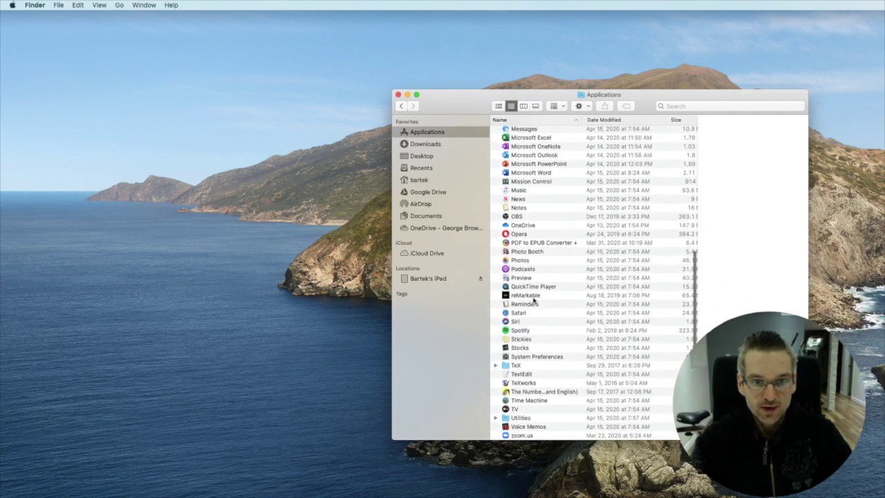
left_click(532, 288)
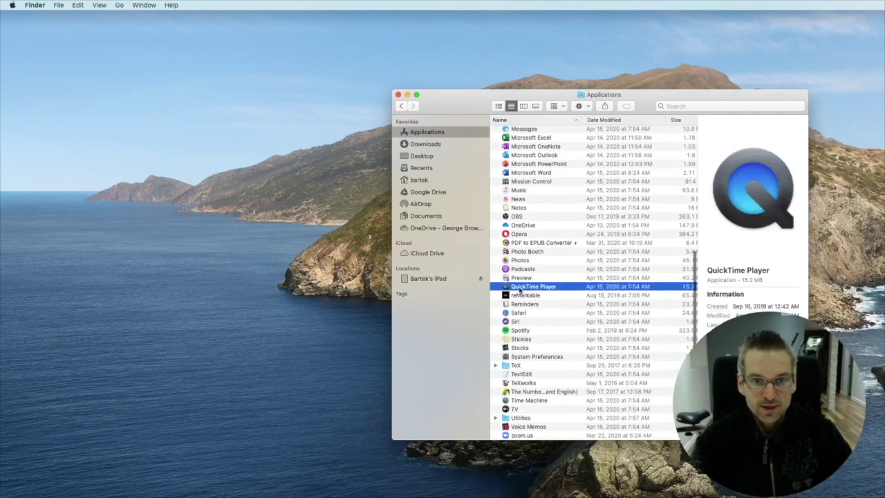
double_click(549, 291)
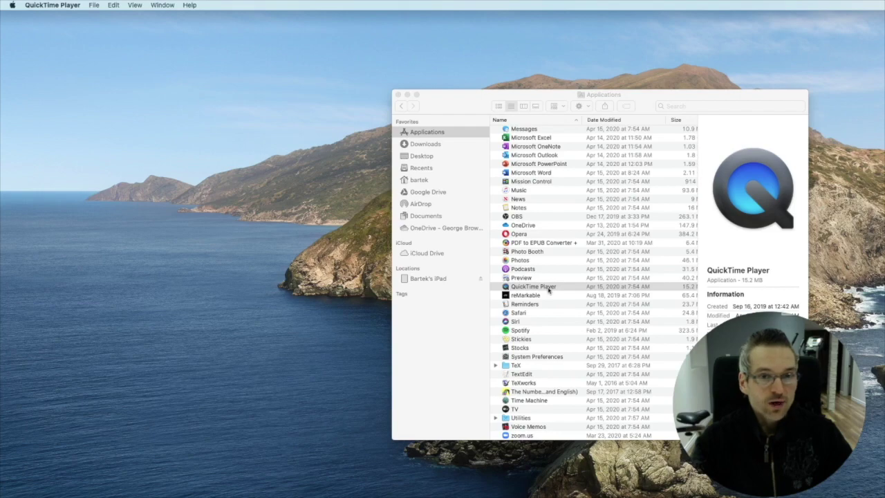
left_click(407, 96)
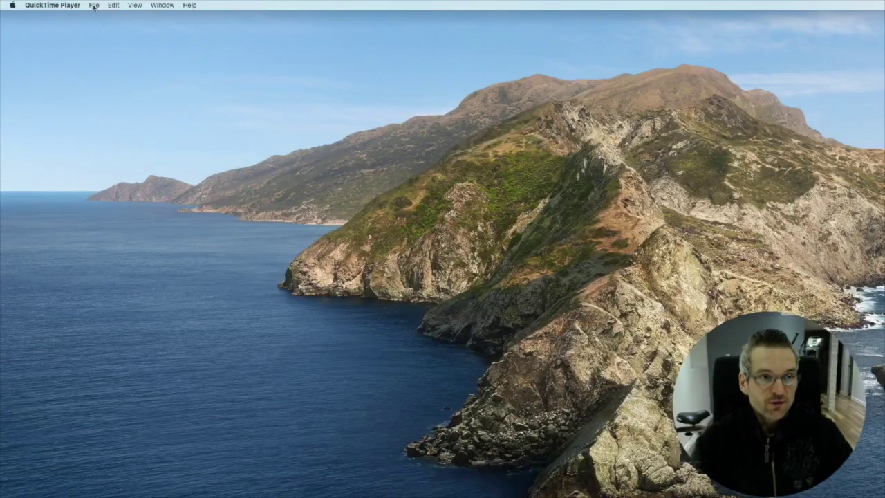
Step: Start a new movie recording in QuickTime Player and set its camera to FaceTime HD Camera (Built-in)
left_click(206, 14)
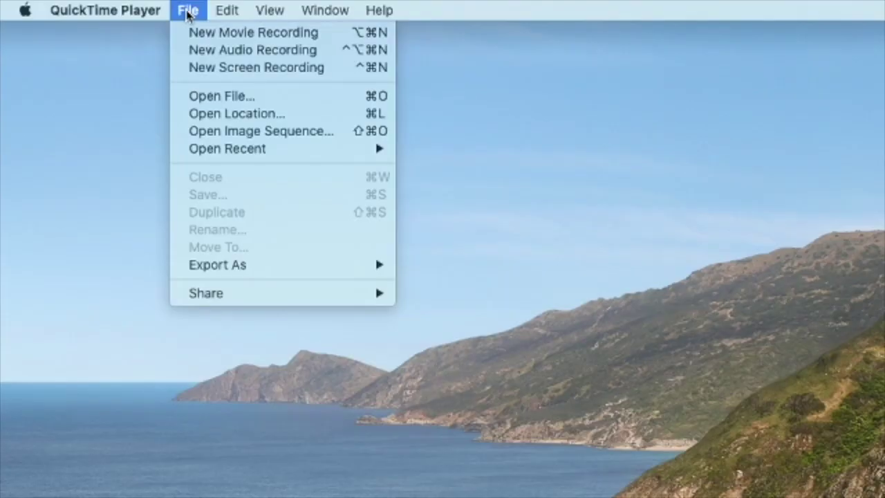
left_click(240, 34)
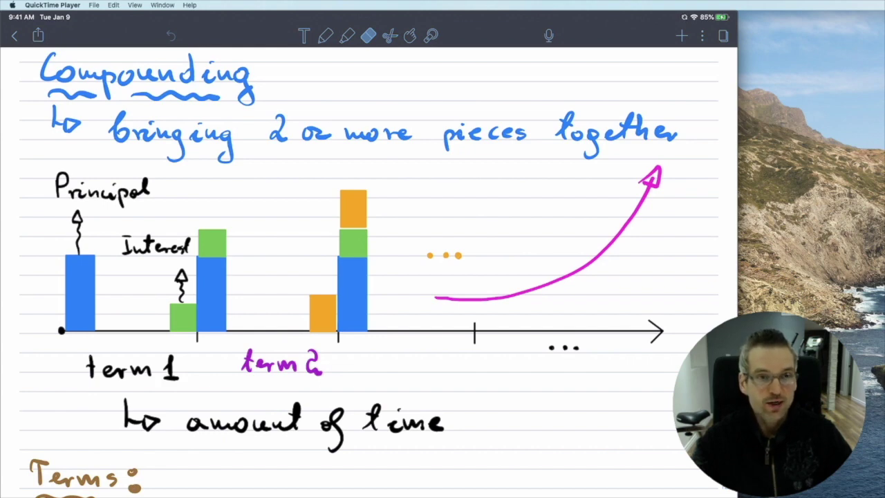
mouse_move(368, 458)
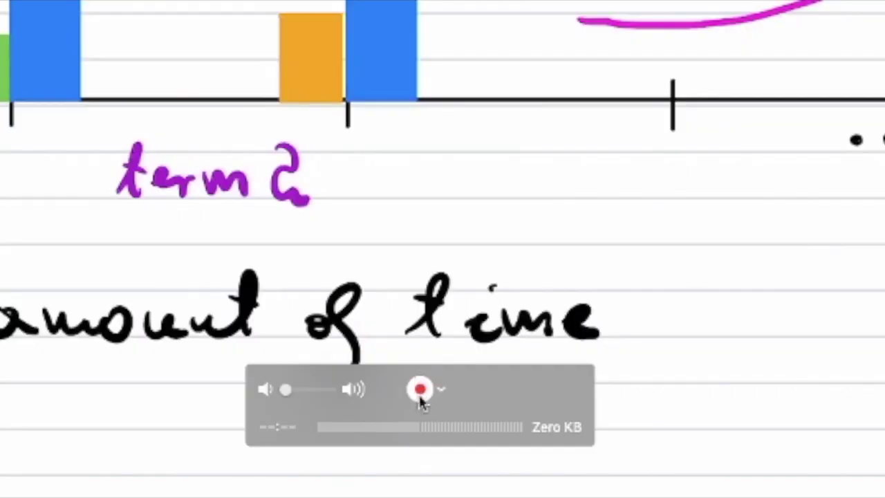
left_click(444, 391)
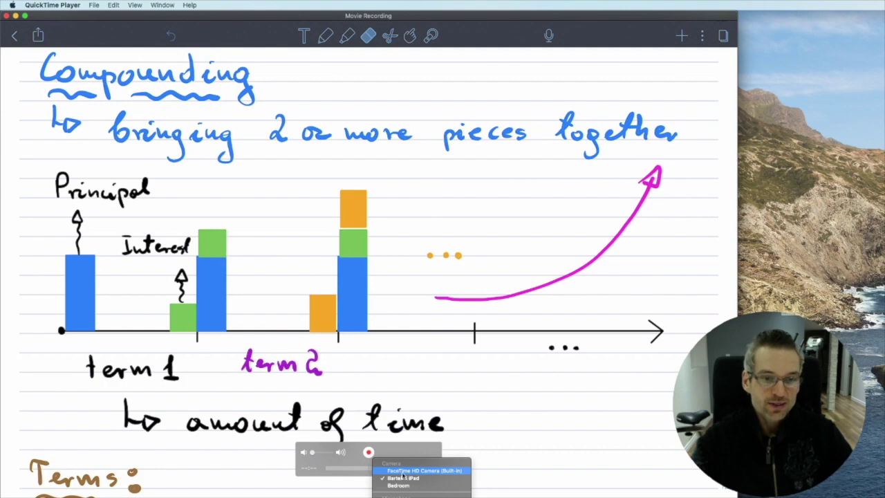
left_click(402, 472)
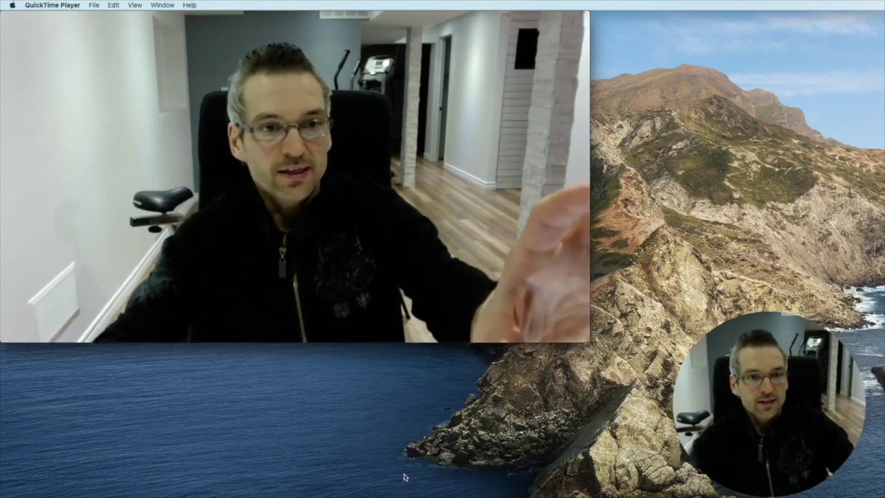
Step: Switch the movie recording's camera source to the connected iPad
mouse_move(360, 327)
left_click(303, 269)
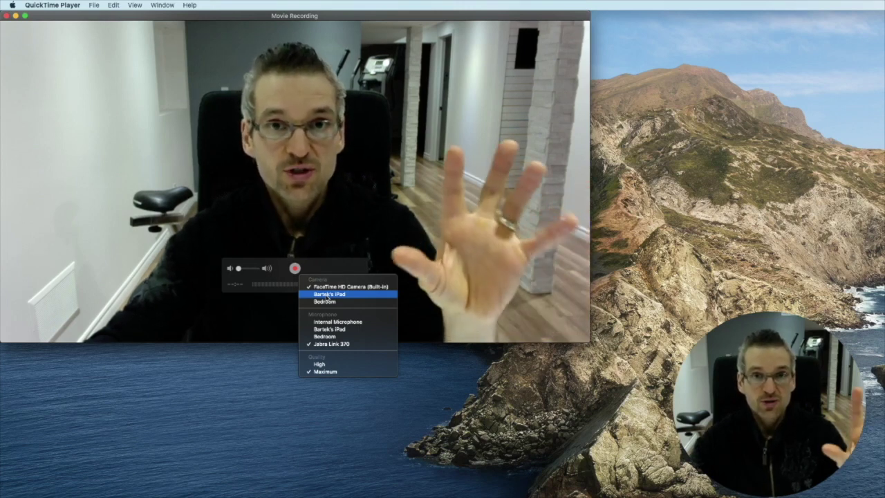
left_click(326, 294)
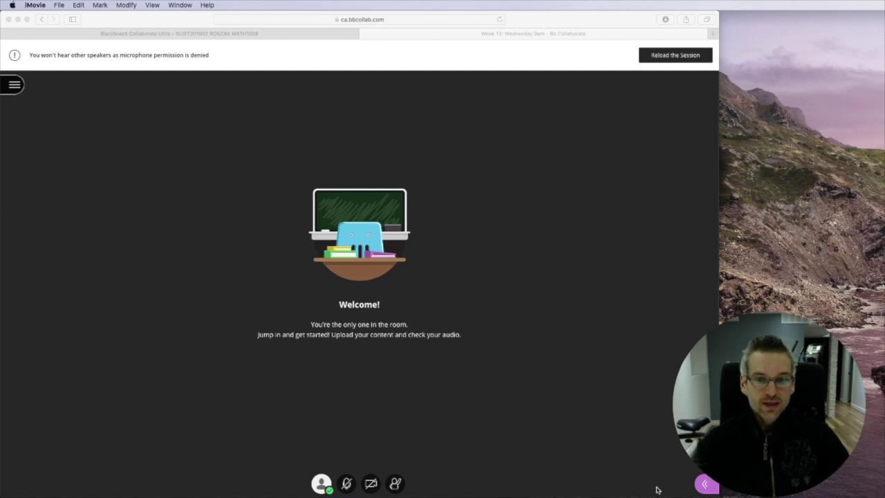
Step: Share the screen in the Blackboard Collaborate session in Safari, allowing ca.bbcollab.com to observe it
left_click(706, 486)
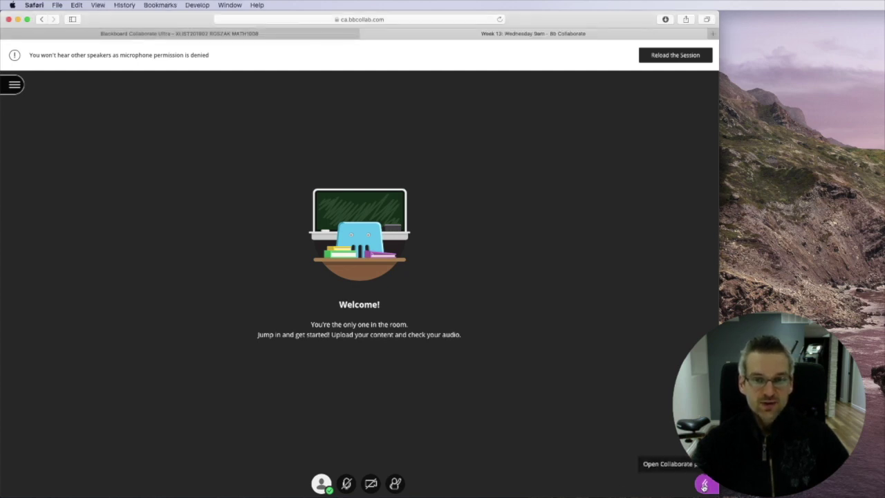
left_click(705, 485)
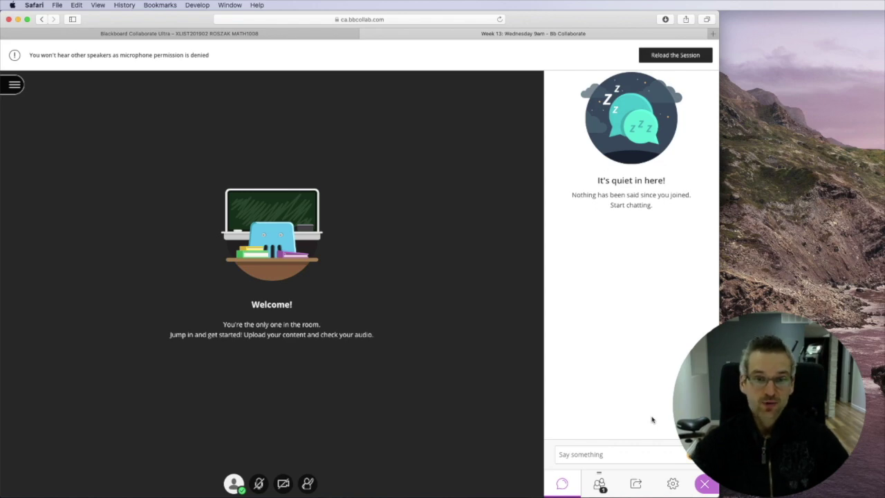
left_click(636, 484)
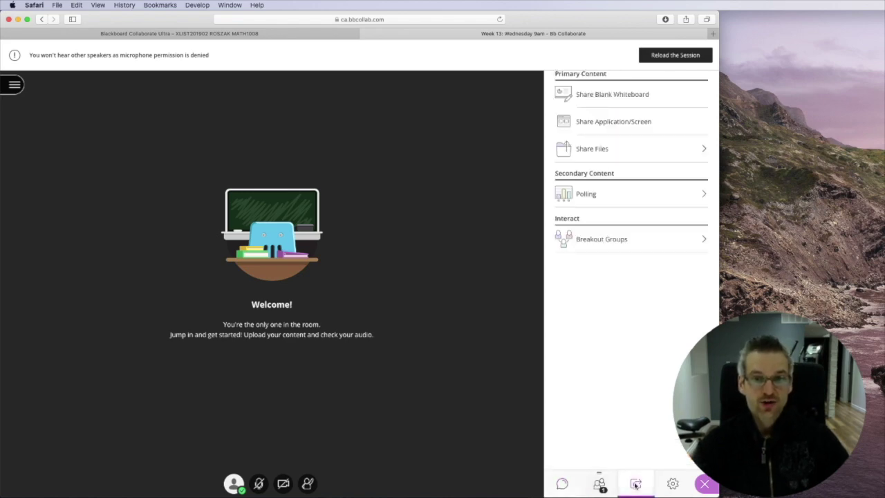
left_click(609, 121)
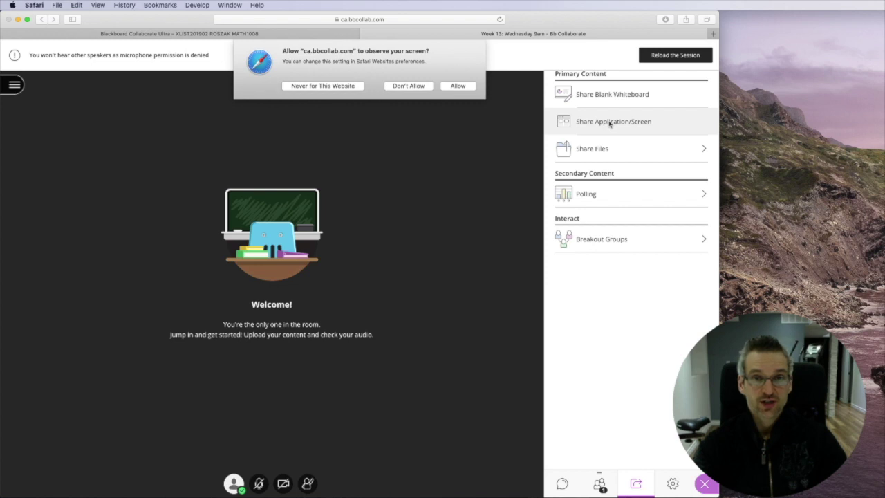
left_click(458, 86)
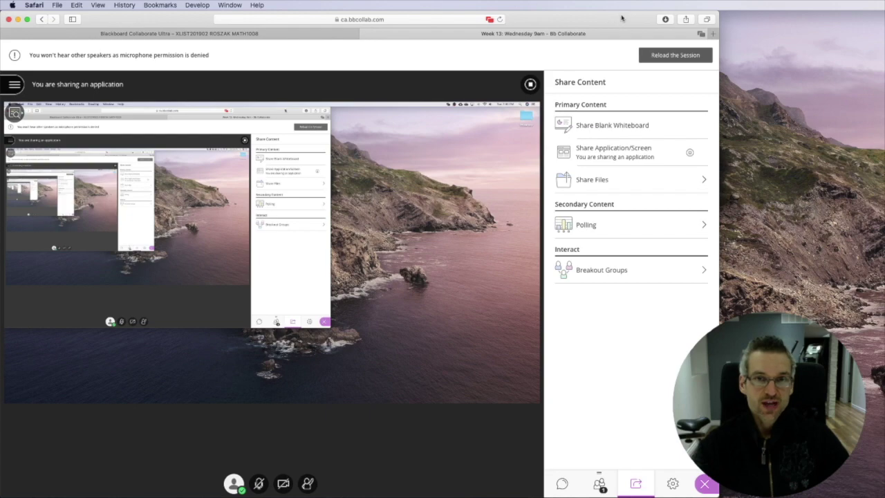
Step: Move the browser window partly off the screen so only the Collaborate panel remains, and show the Everyone chat there
left_click_drag(637, 19, 92, 19)
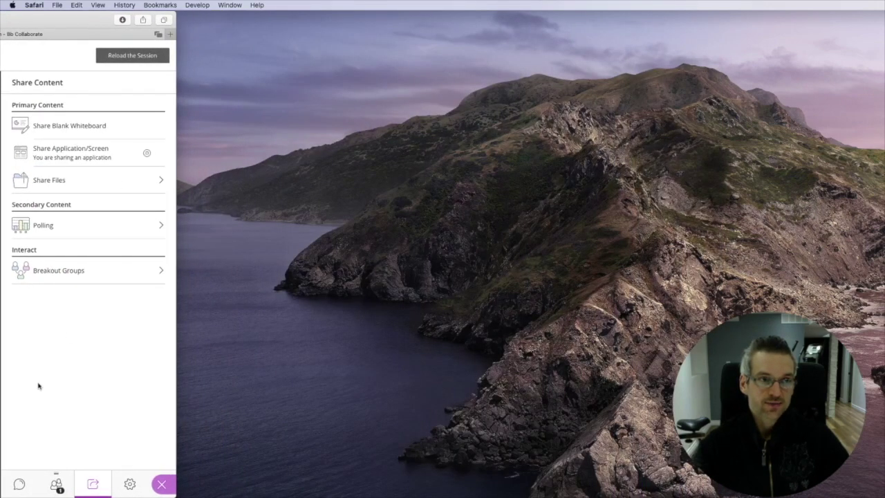
left_click(19, 485)
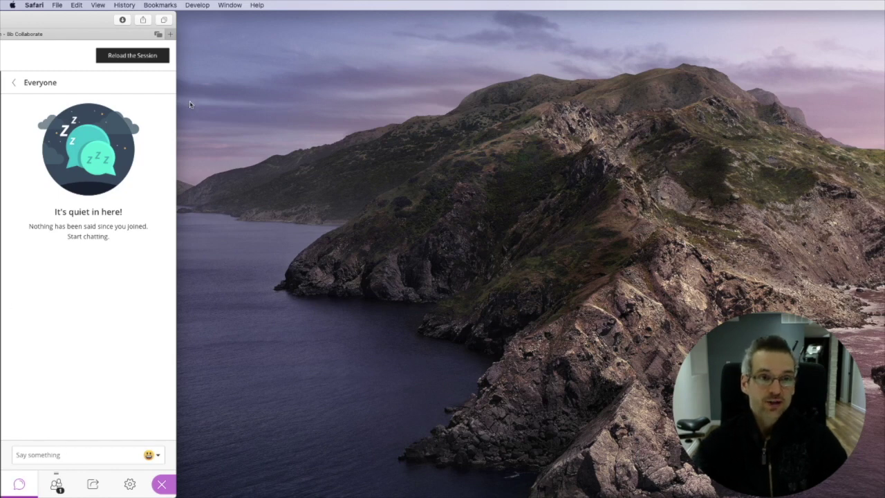
left_click_drag(179, 16, 691, 495)
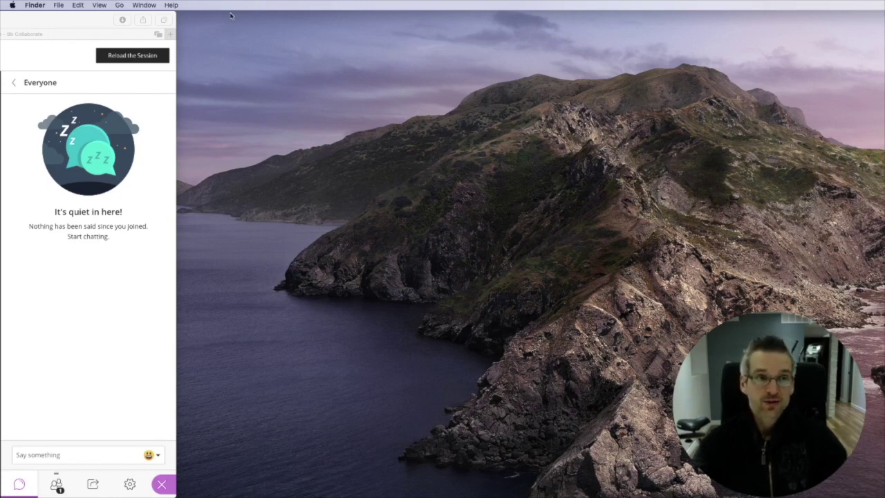
left_click_drag(179, 20, 650, 370)
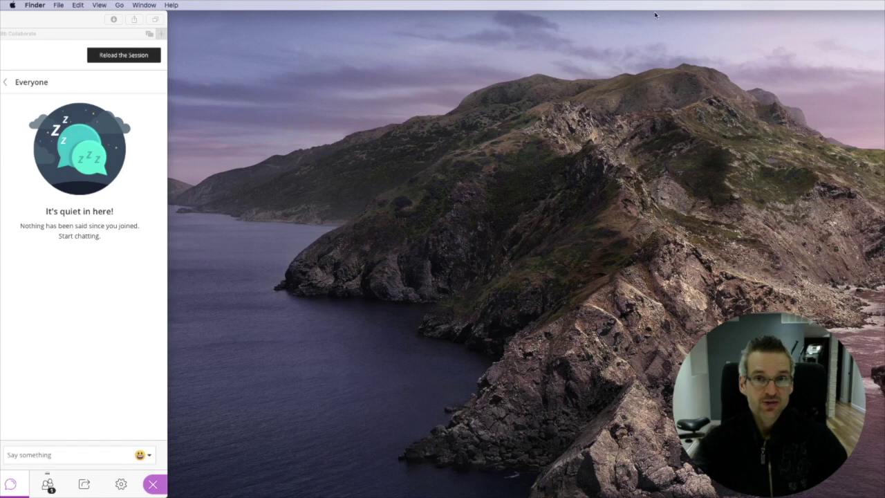
left_click_drag(653, 17, 840, 204)
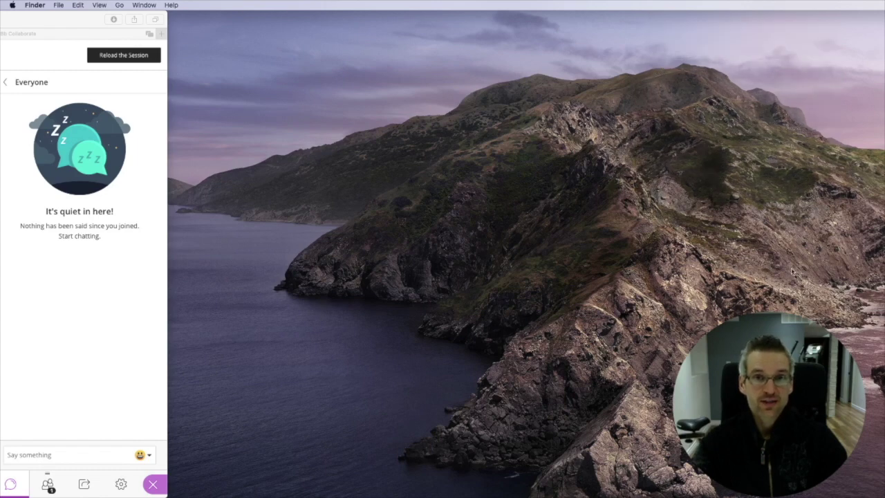
left_click_drag(651, 274, 833, 497)
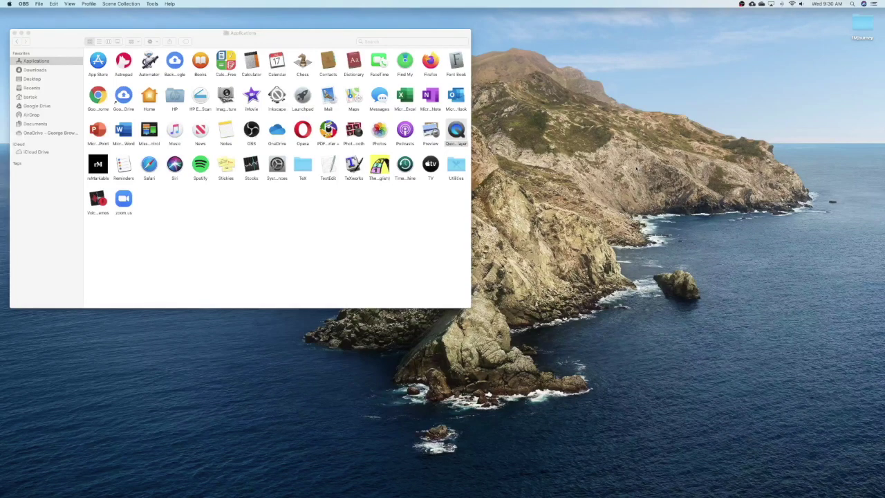
Step: Launch Photo Booth from the Applications folder and shrink its webcam window slightly in the corner of the desktop
left_click(311, 38)
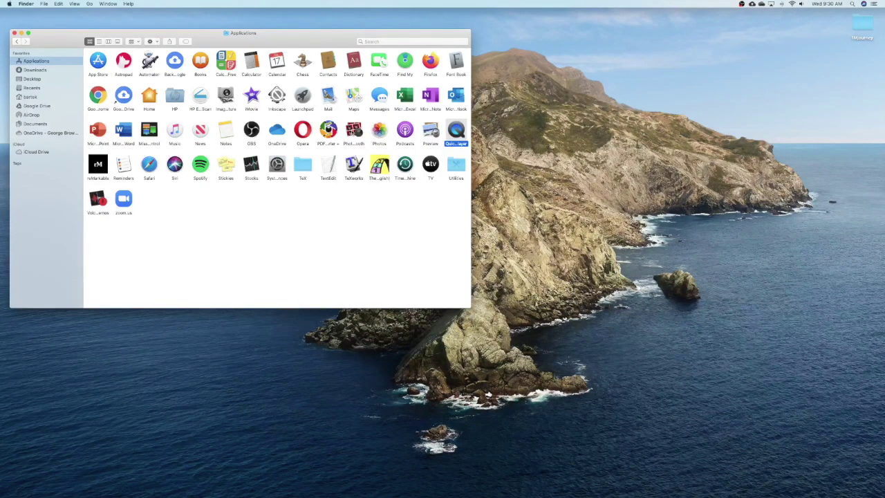
left_click(353, 131)
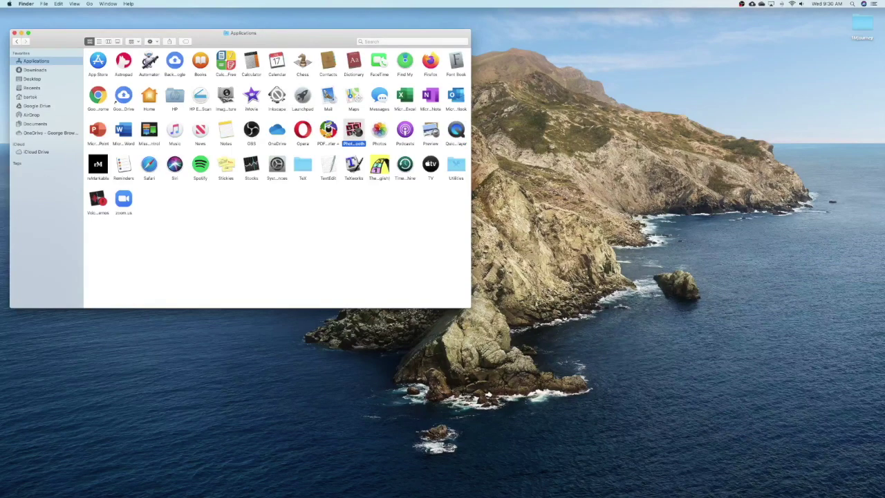
double_click(353, 132)
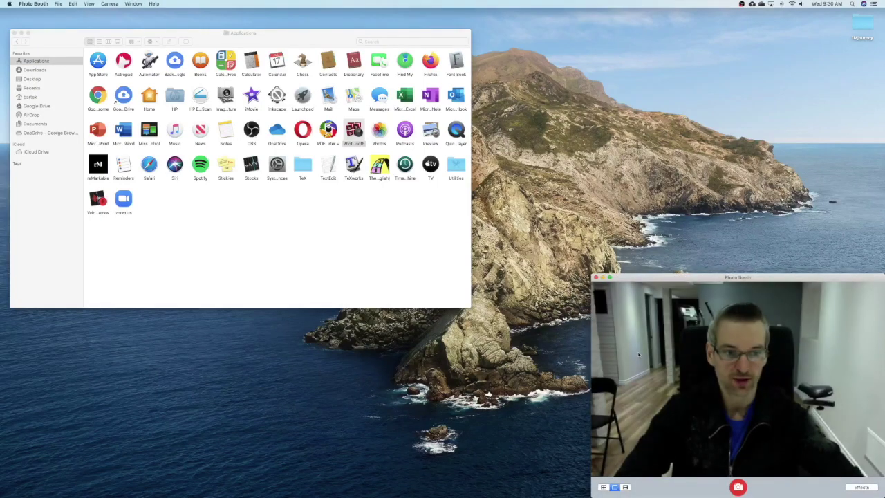
left_click_drag(590, 273, 610, 288)
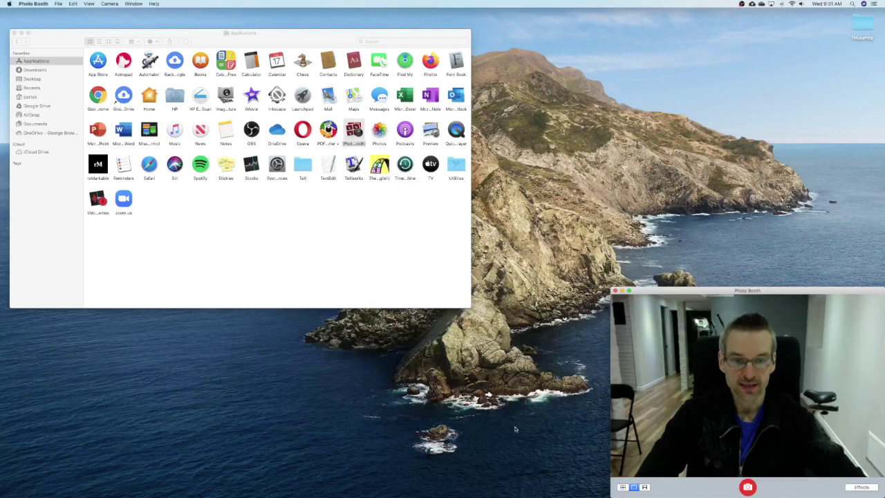
Step: Restore the minimized Word document containing the class agenda above the Photo Booth window
mouse_move(533, 488)
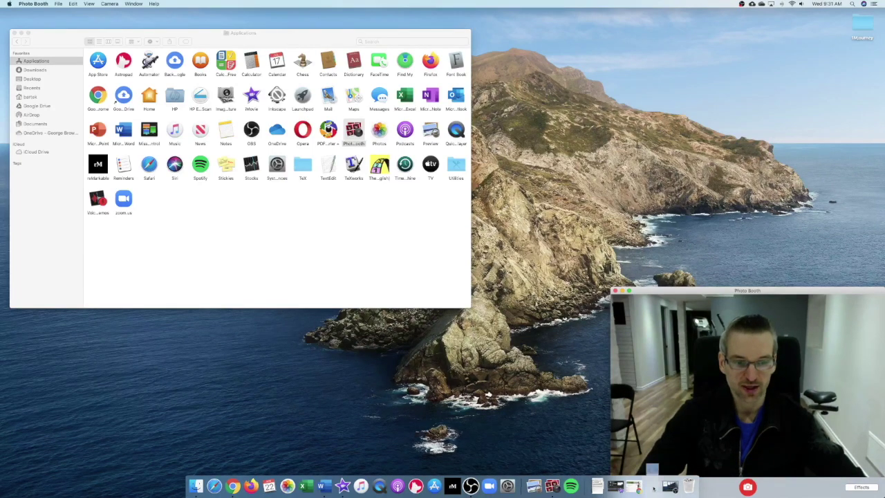
left_click(654, 487)
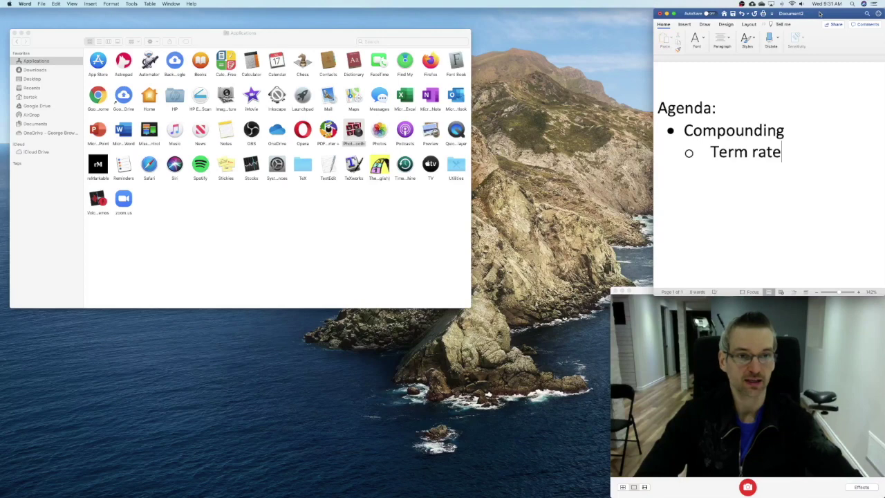
key("Up")
key("Up")
key("shift+super+Left")
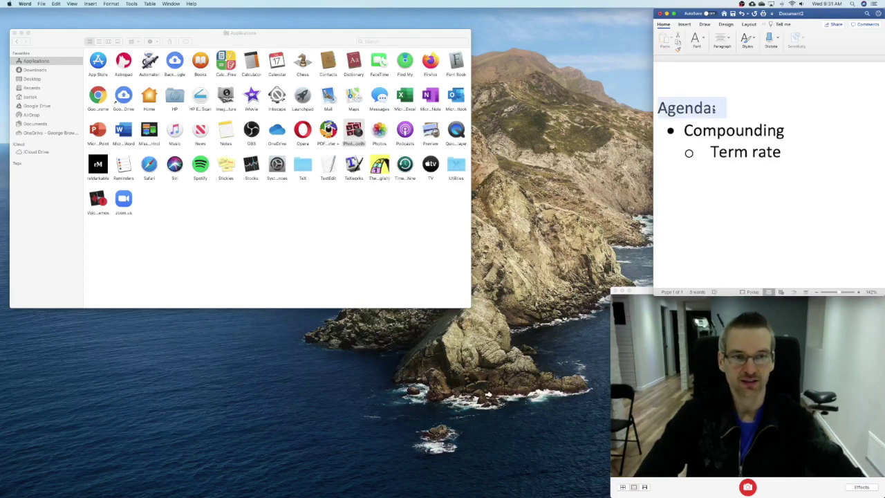
left_click(722, 108)
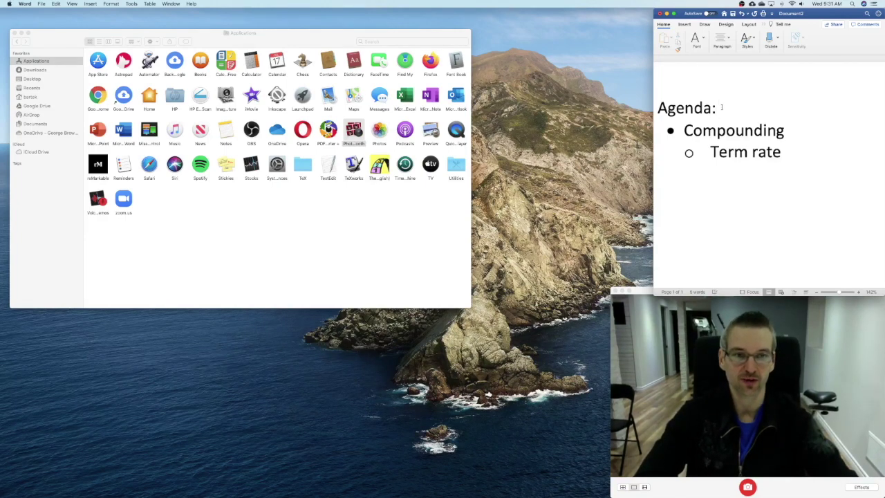
left_click(787, 131)
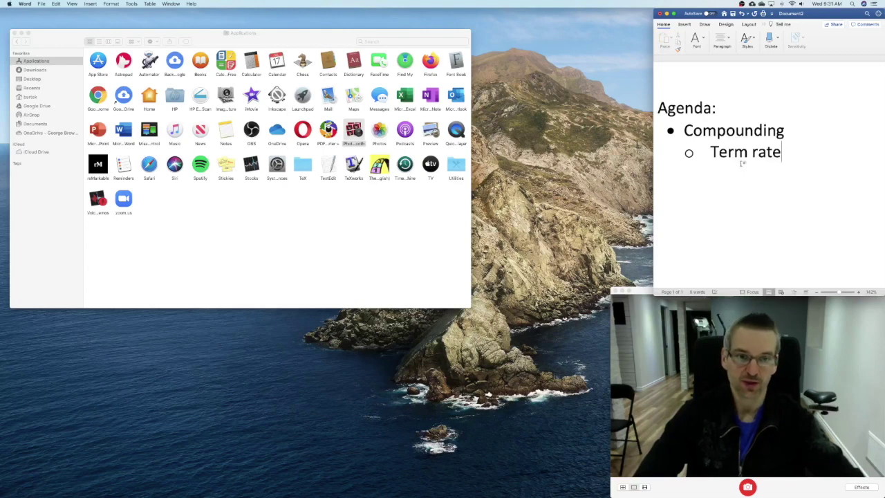
left_click(639, 292)
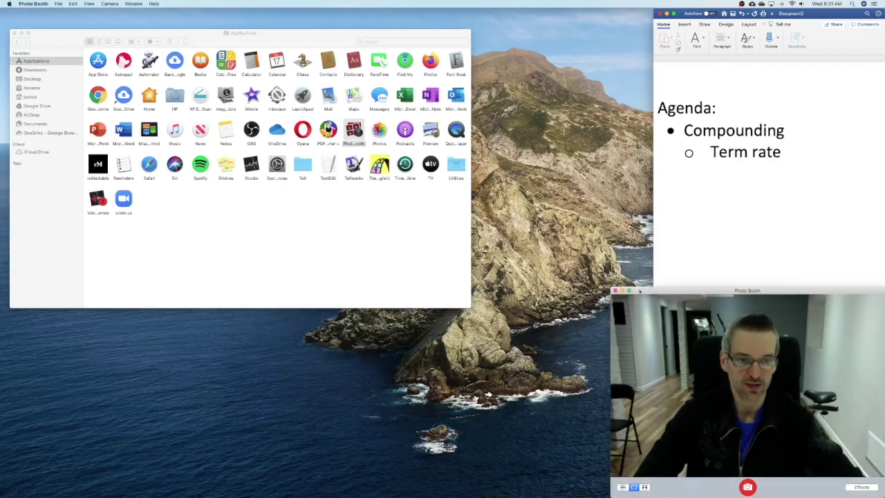
Step: Move the Photo Booth window directly beneath the Word agenda so that their left edges line up
left_click_drag(640, 291, 684, 291)
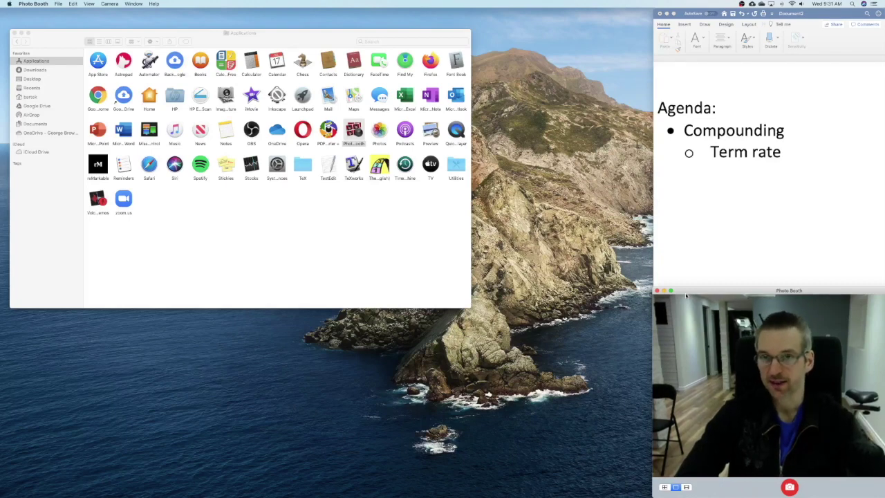
Step: Launch QuickTime Player from the Applications folder and start a new movie recording showing the iPad screen
left_click(286, 237)
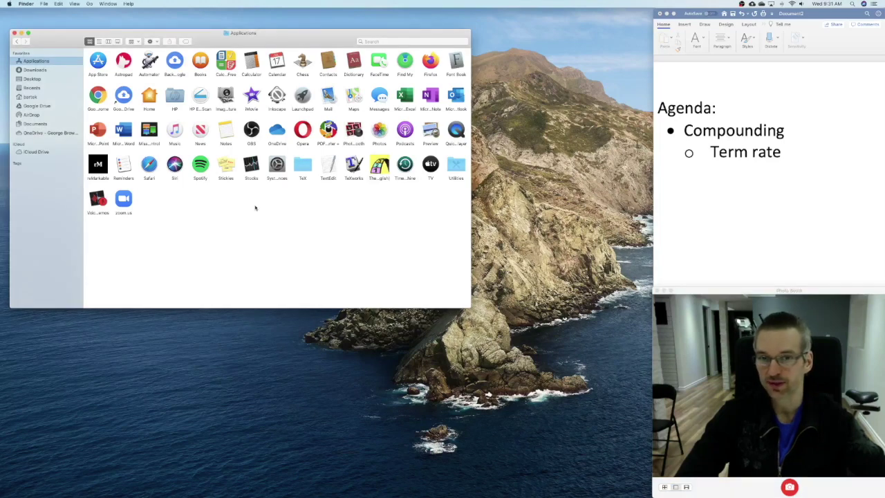
left_click(456, 130)
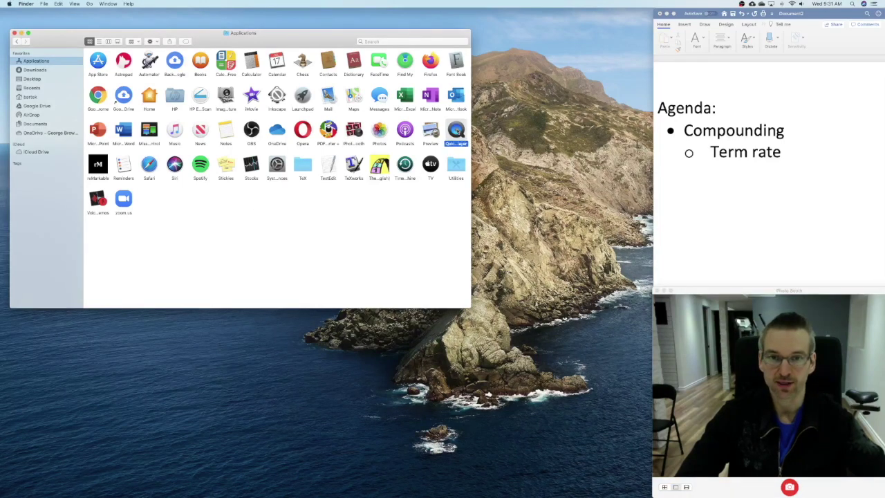
double_click(456, 130)
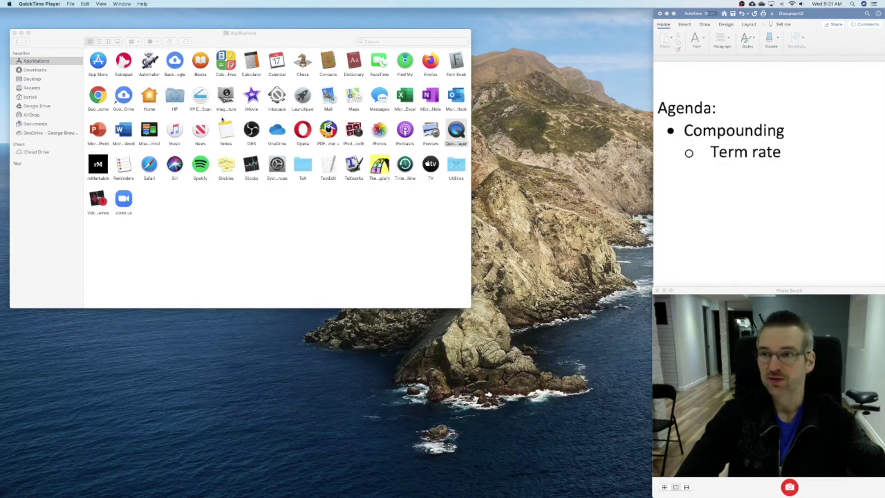
left_click(71, 5)
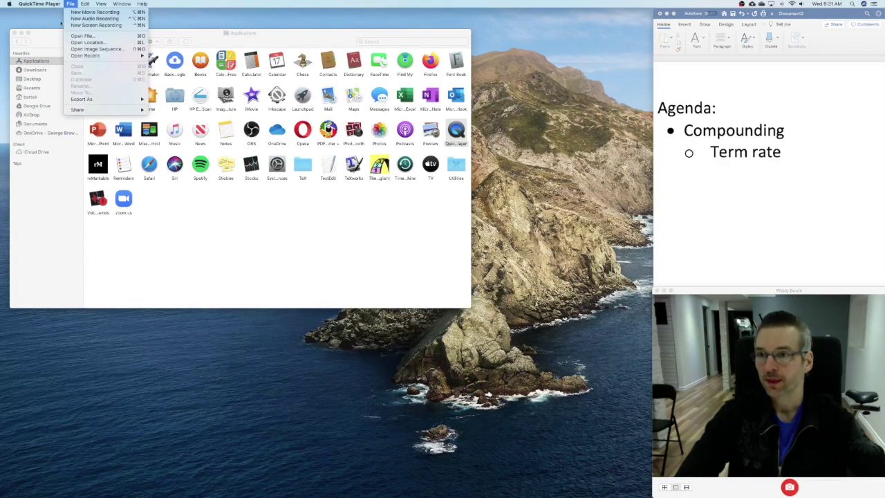
left_click(121, 12)
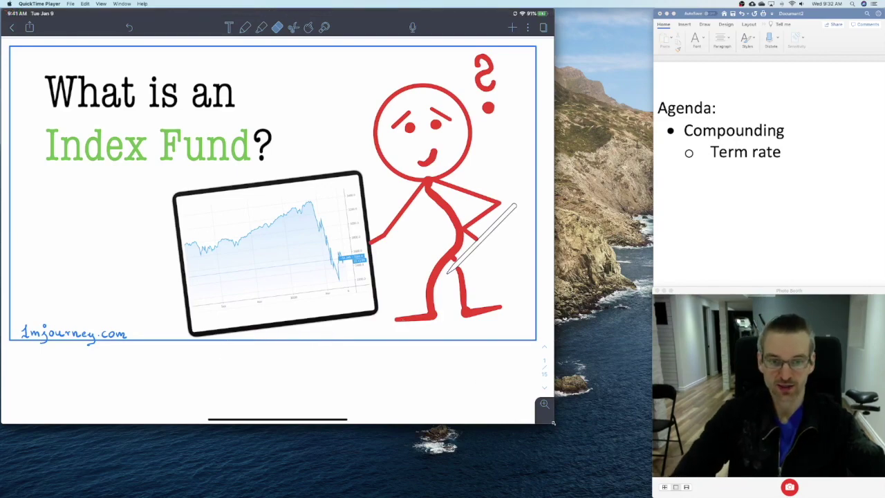
Step: Enlarge the iPad recording window to fill the space beside the agenda and webcam, and check its camera and microphone source options
mouse_move(553, 423)
left_mouse_down()
mouse_move(632, 493)
mouse_move(650, 496)
left_mouse_up()
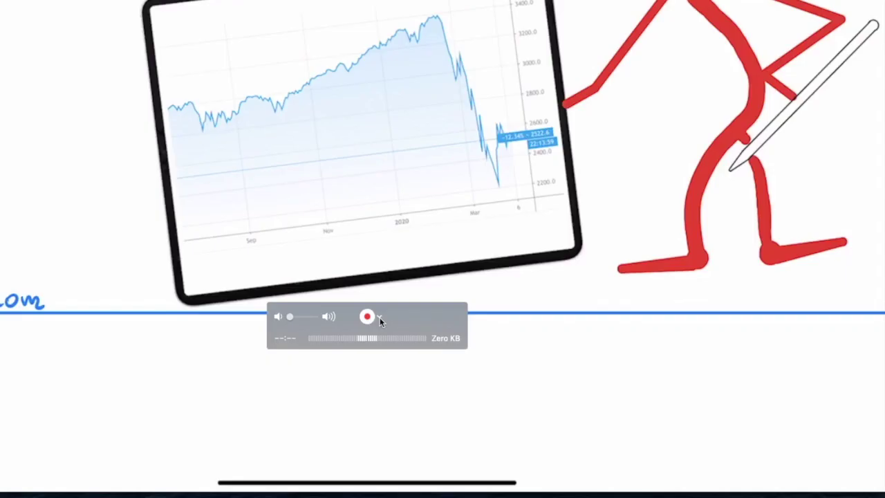
left_click(379, 320)
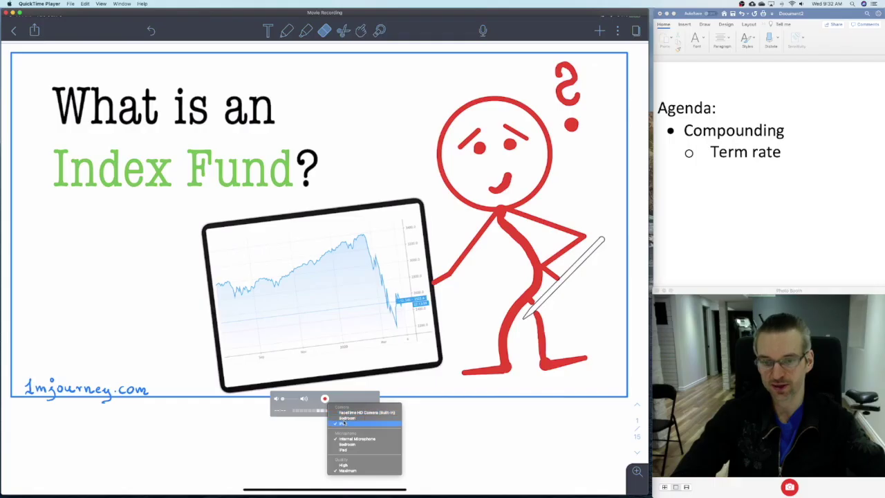
left_click(446, 222)
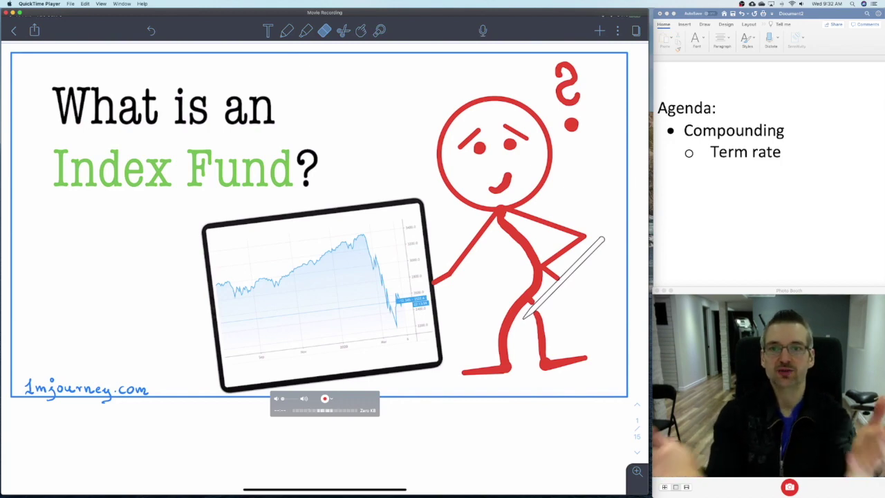
Step: Nudge the Movie Recording window slightly toward the agenda and webcam windows to narrow the gap between them
scroll(325, 221, "down", 3)
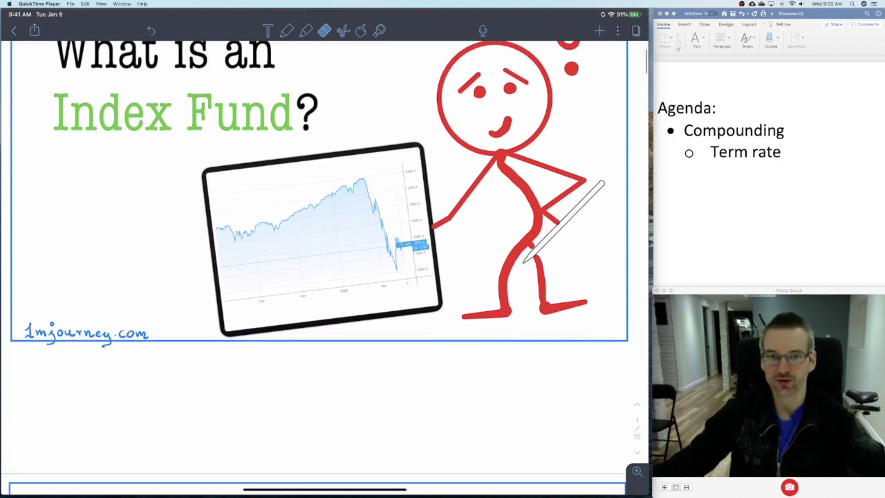
scroll(325, 249, "up", 3)
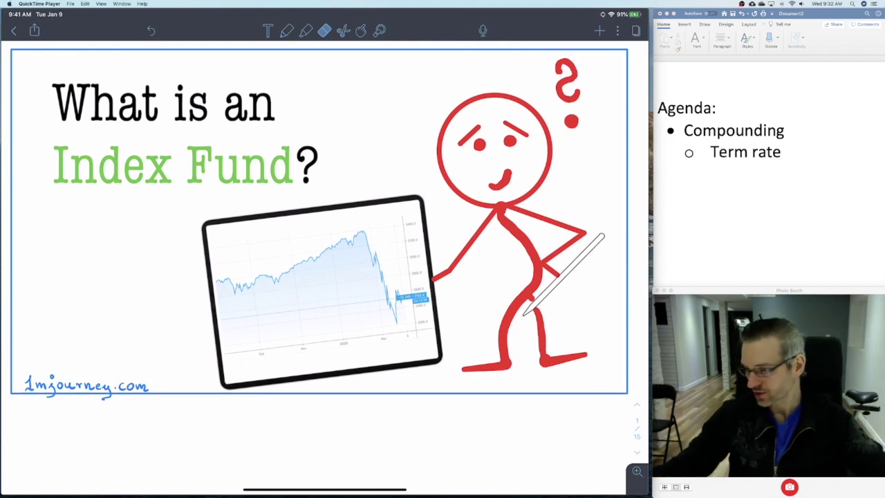
scroll(318, 222, "down", 1)
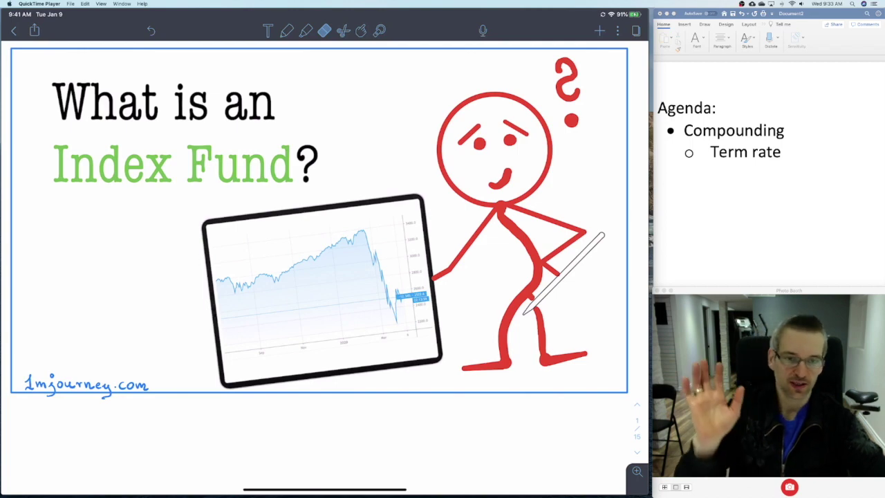
mouse_move(511, 66)
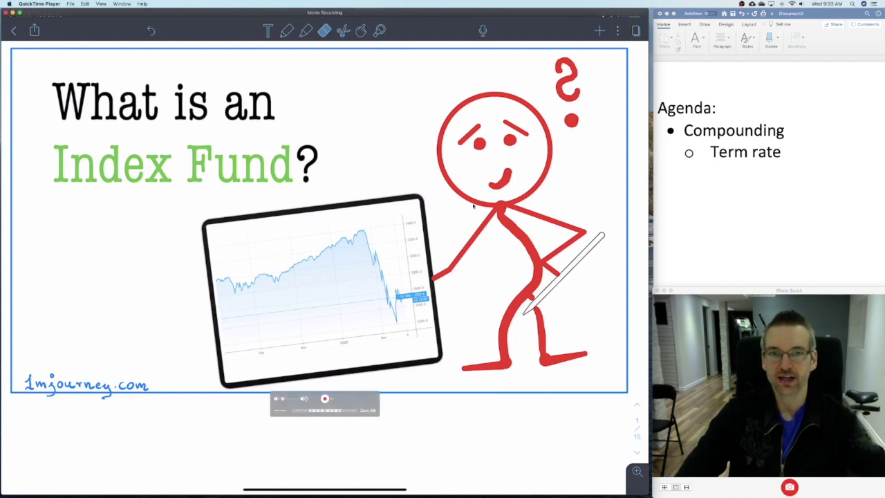
left_click_drag(517, 14, 519, 14)
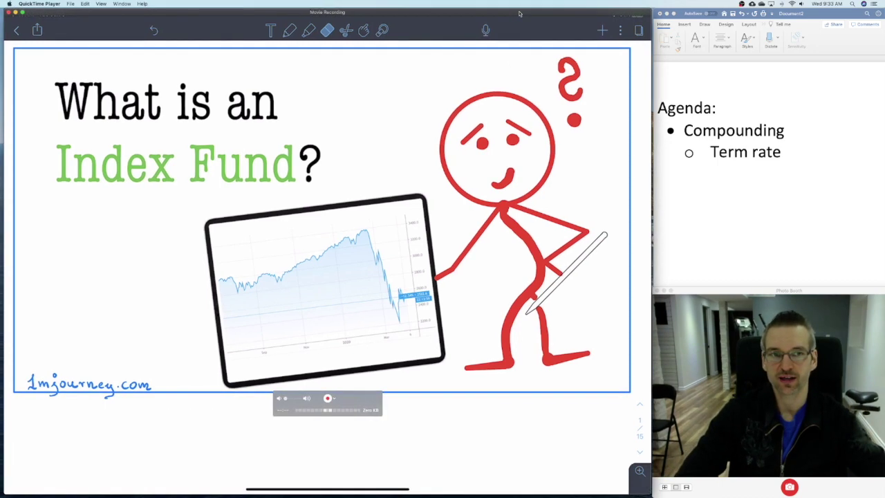